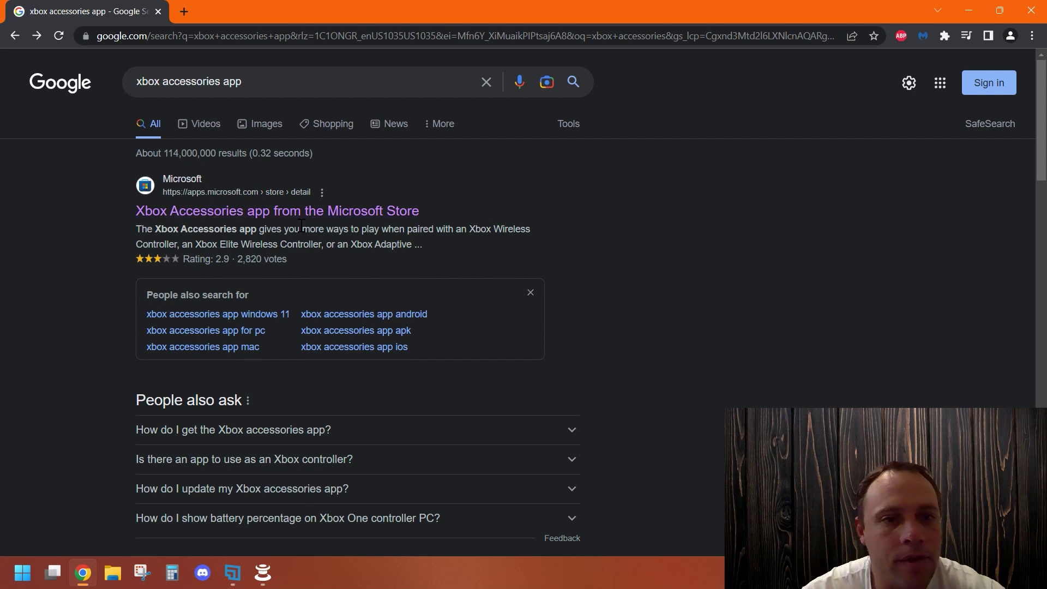
Open the free Xbox Accessories listing on the Microsoft Store website.
{"action": "left_click", "coordinate": [325, 217]}
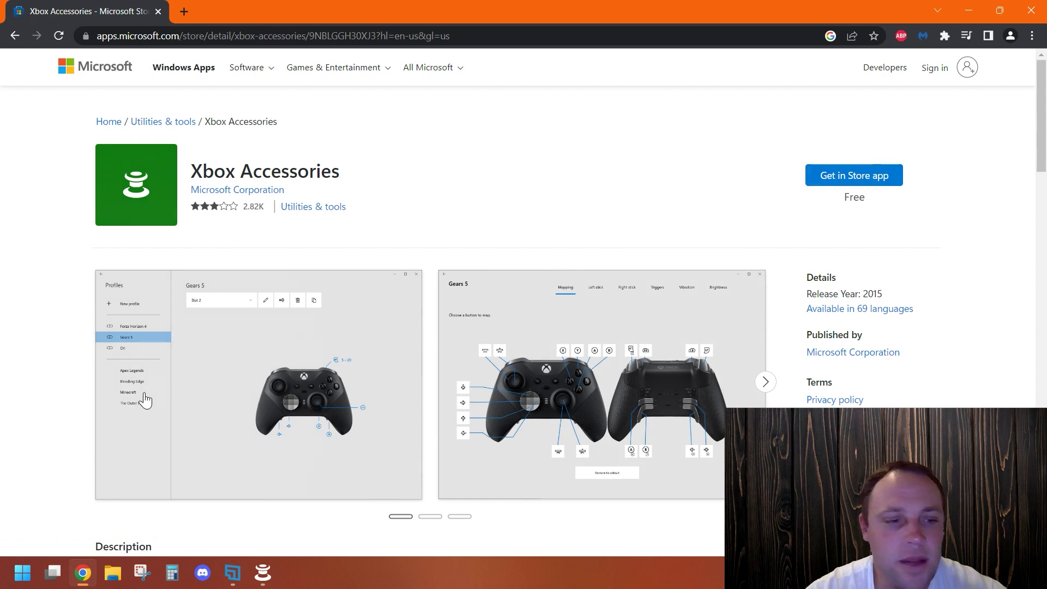
Launch Xbox Accessories from the Start menu's Gaming folder and view the connect-device page.
{"action": "left_click", "coordinate": [22, 572]}
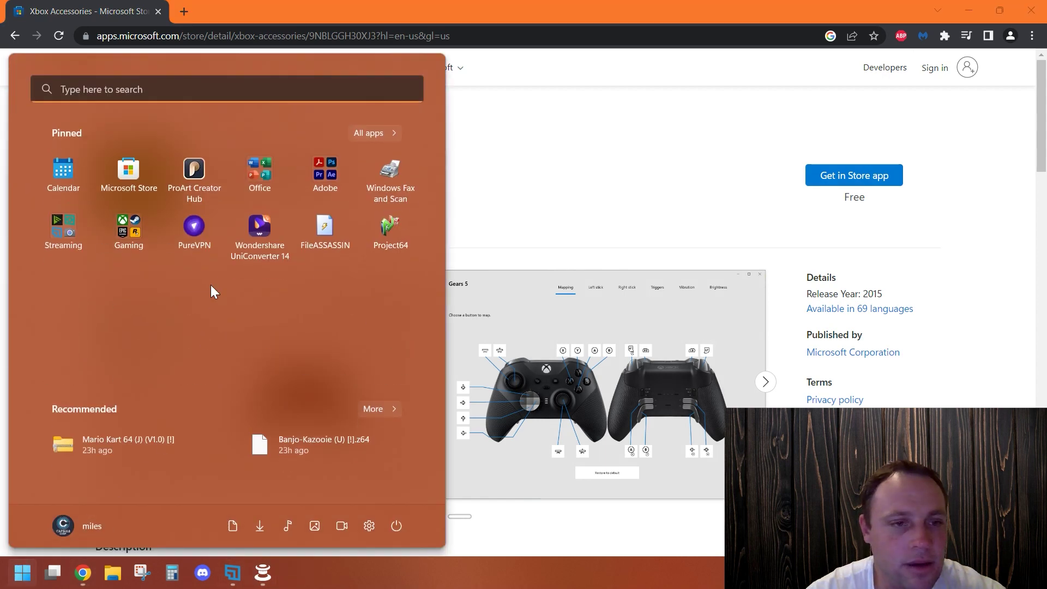
{"action": "left_click", "coordinate": [149, 232]}
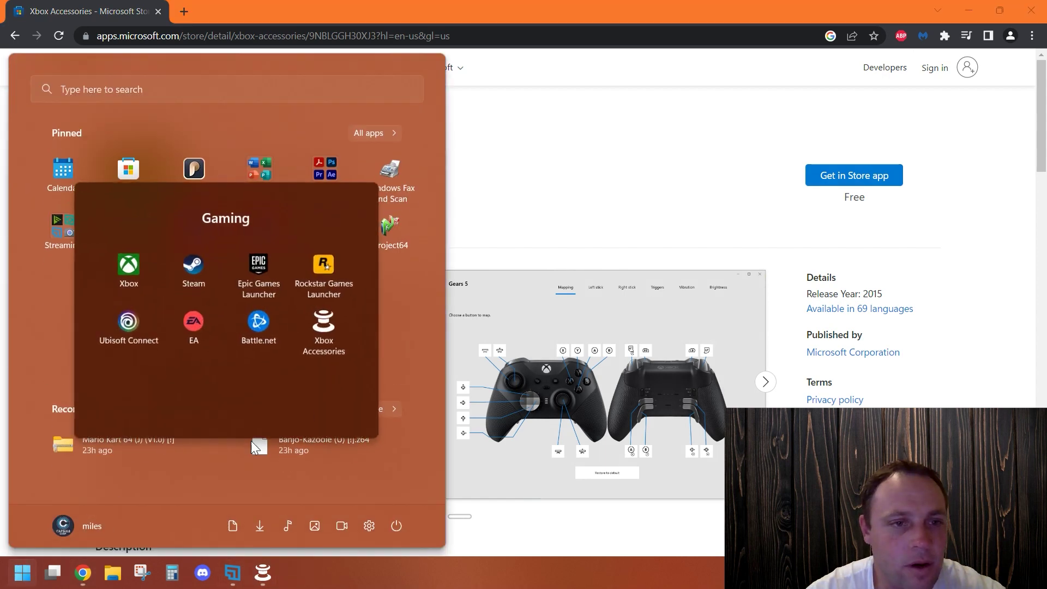
{"action": "left_click", "coordinate": [329, 344]}
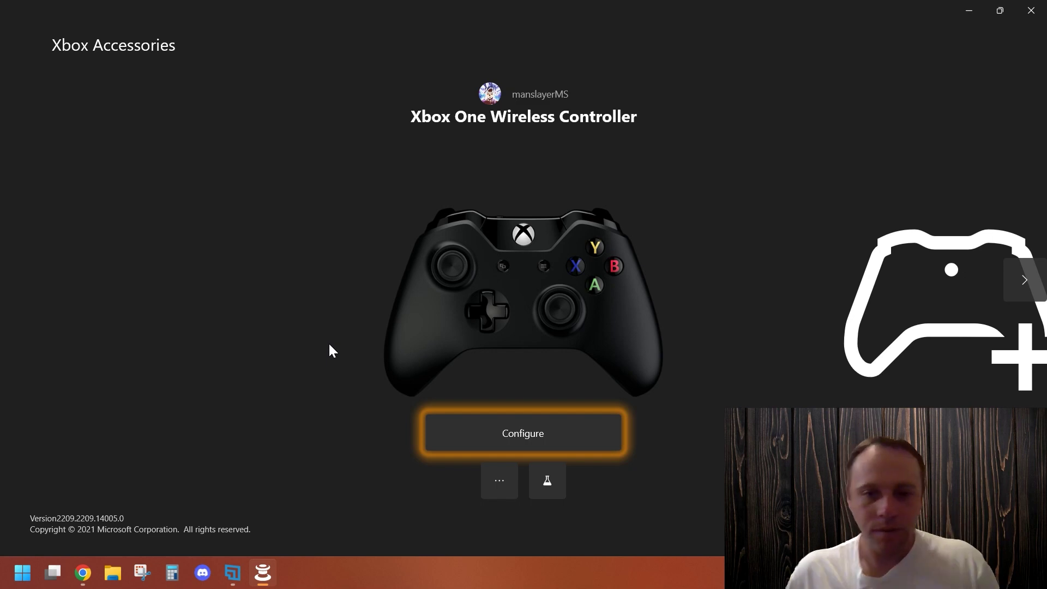
{"action": "left_click", "coordinate": [1024, 280]}
{"action": "left_click", "coordinate": [26, 289]}
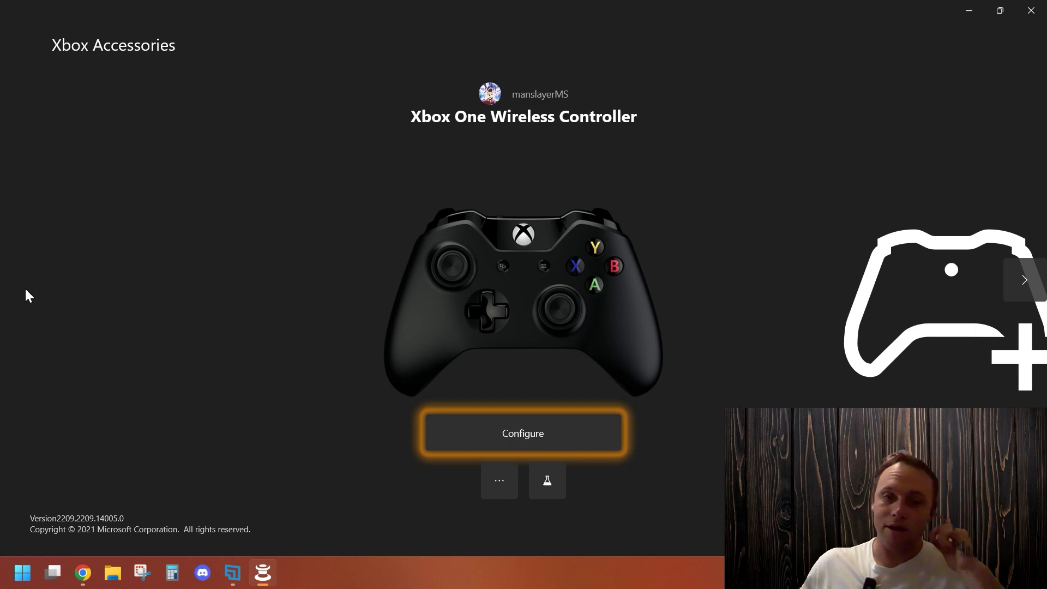
{"action": "key", "text": "Right"}
{"action": "key", "text": "Left"}
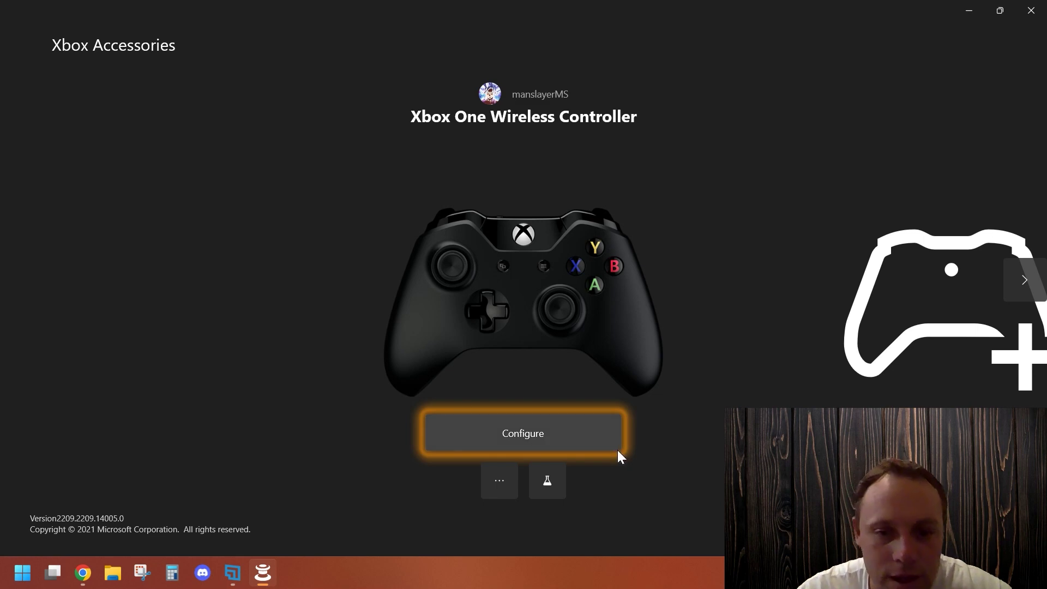
Open the controller's details and update options page.
{"action": "left_click", "coordinate": [586, 431]}
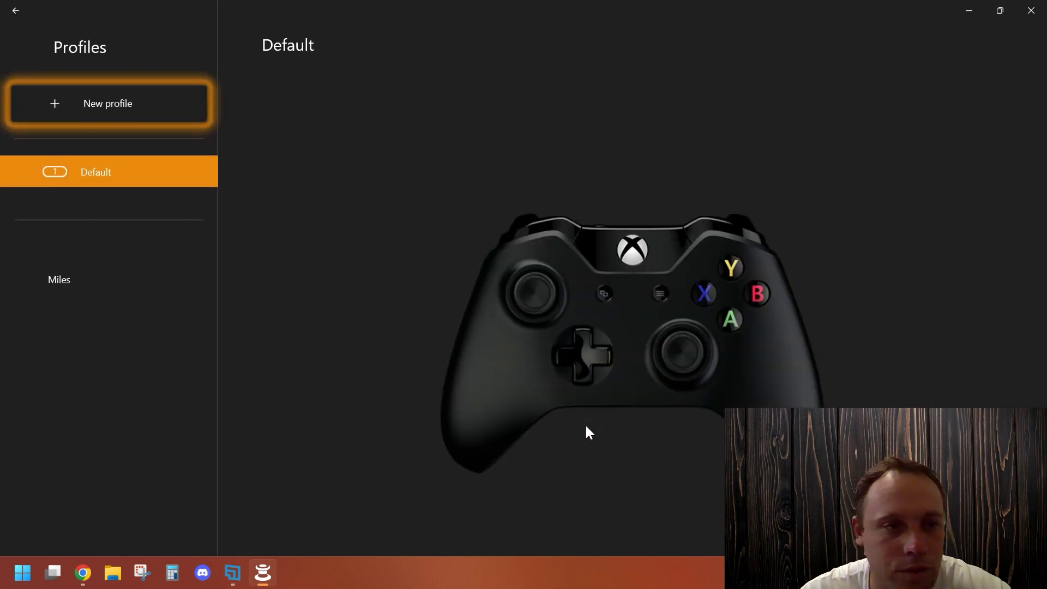
{"action": "left_click", "coordinate": [16, 10]}
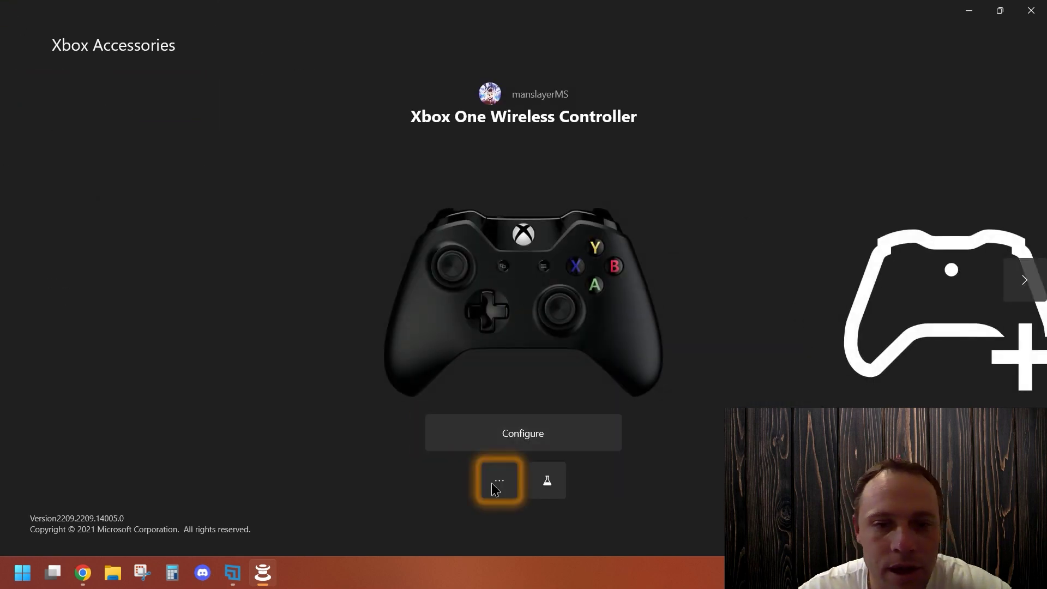
{"action": "left_click", "coordinate": [497, 480]}
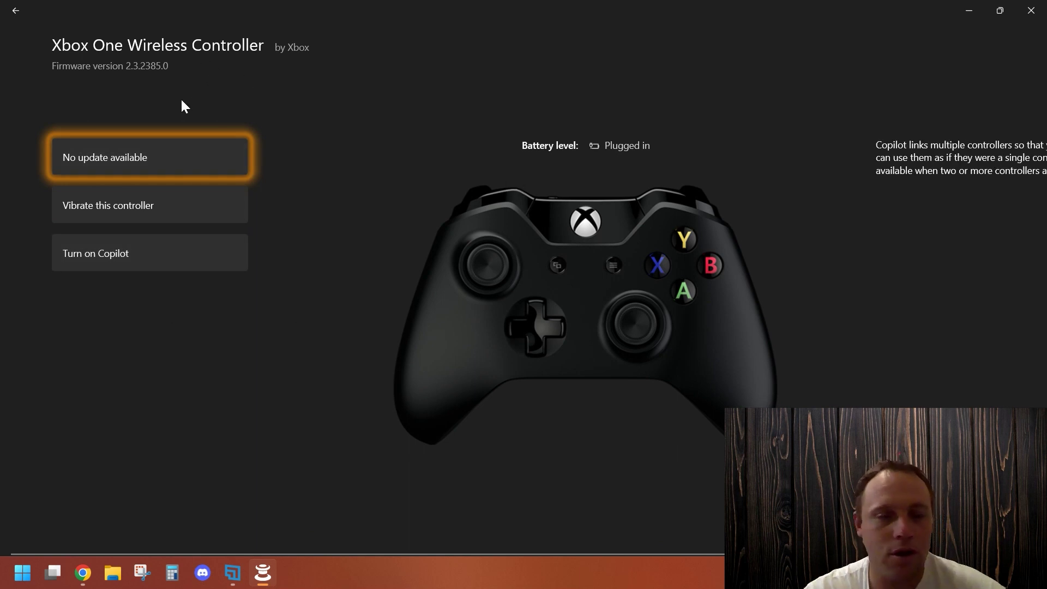
Test controller vibration, try enabling Copilot, then start the firmware update.
{"action": "left_click", "coordinate": [146, 205]}
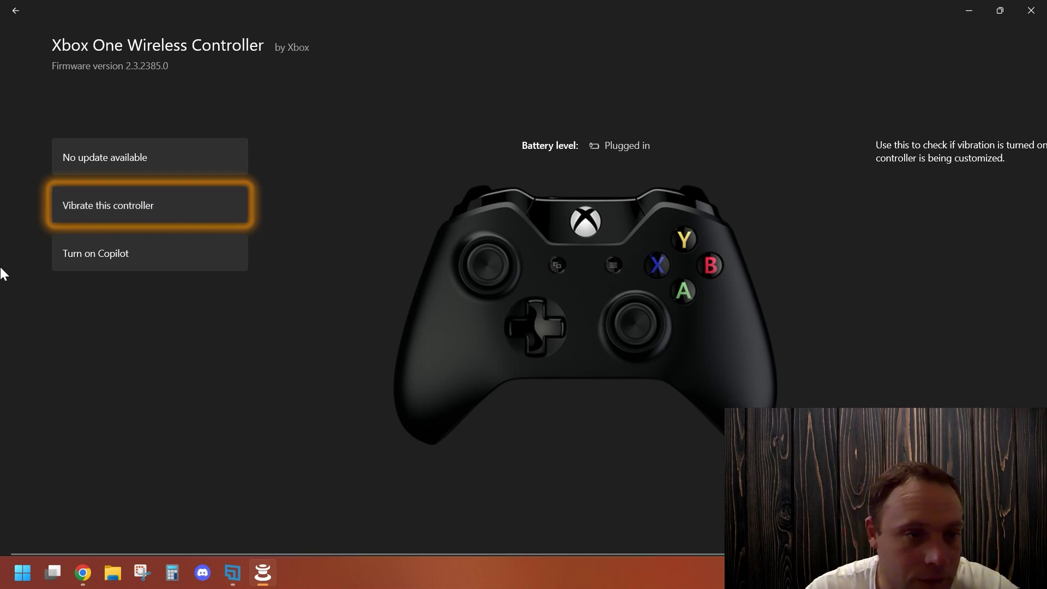
{"action": "left_click", "coordinate": [186, 260]}
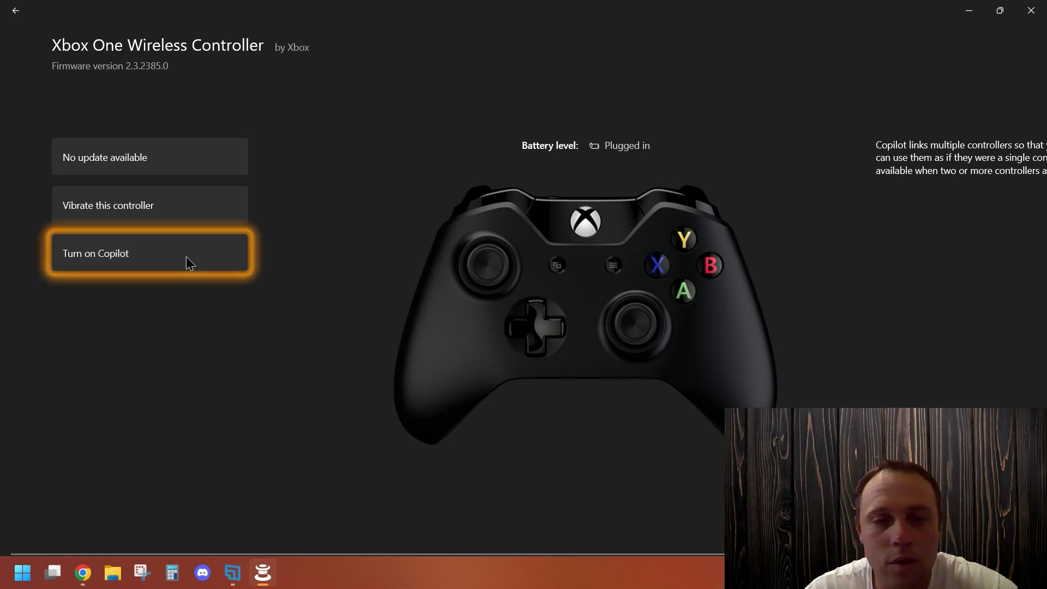
{"action": "left_click", "coordinate": [587, 320]}
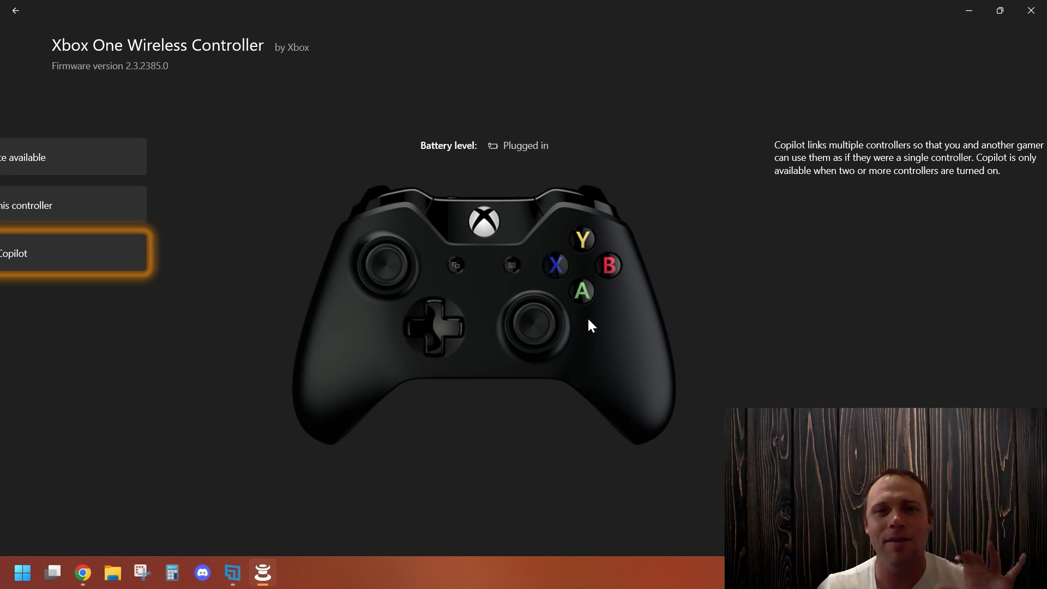
{"action": "scroll", "coordinate": [369, 497], "scroll_direction": "up", "scroll_amount": 2}
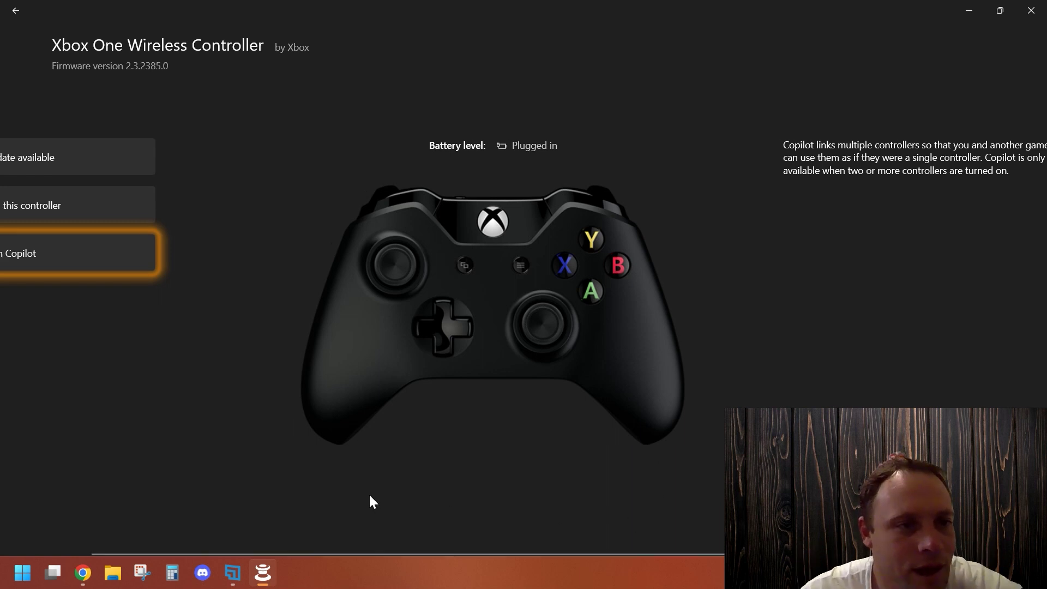
{"action": "left_click", "coordinate": [148, 163]}
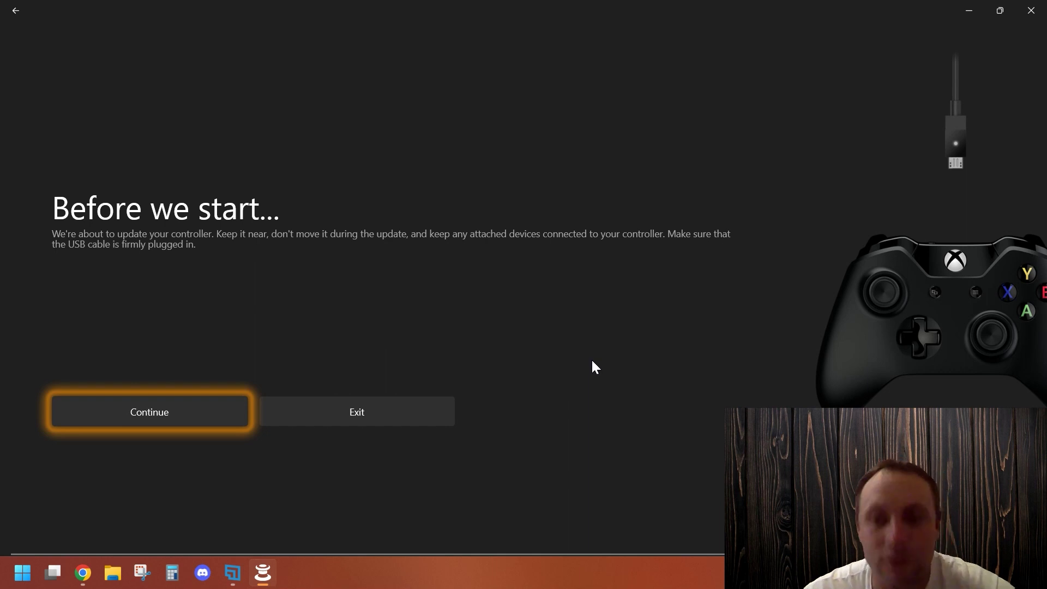
Confirm 'Before we start', apply the firmware update, and finish with Next.
{"action": "key", "text": "Right"}
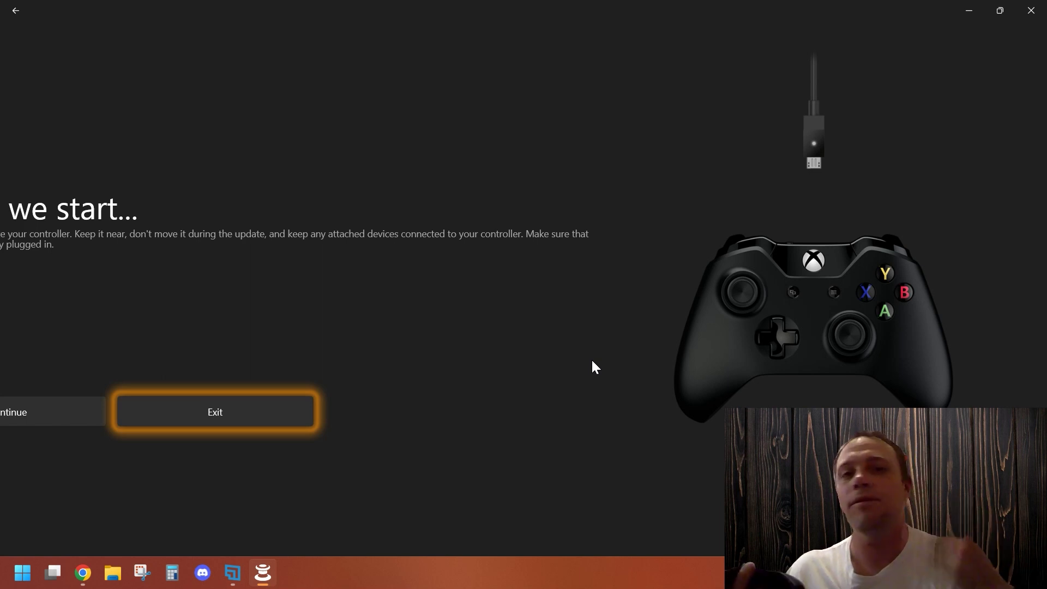
{"action": "key", "text": "Left"}
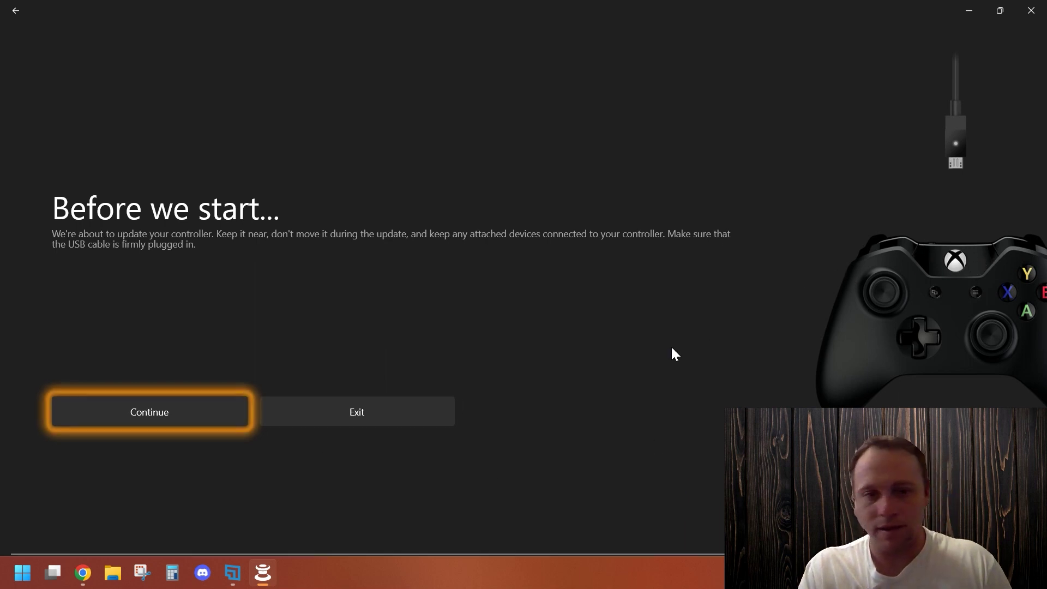
{"action": "left_click", "coordinate": [191, 412]}
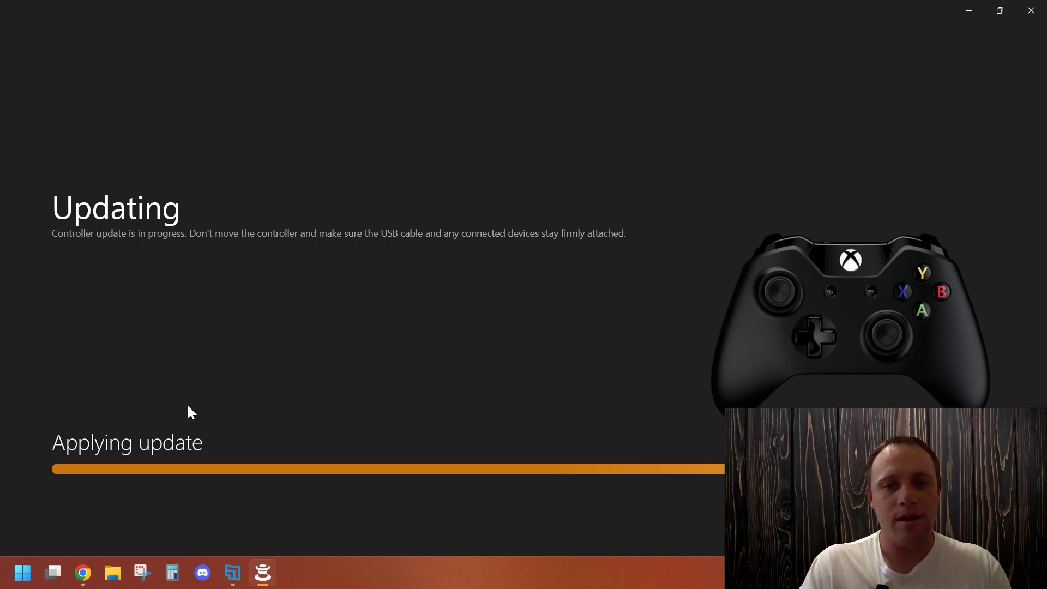
{"action": "left_click", "coordinate": [188, 412]}
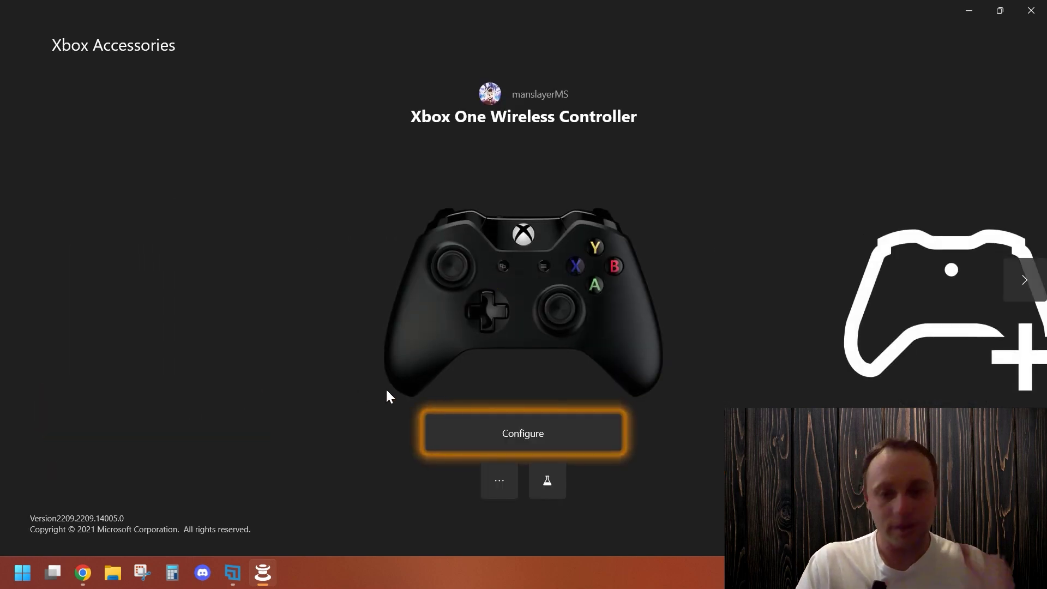
Open the custom Miles profile's button mapping page.
{"action": "left_click", "coordinate": [534, 440]}
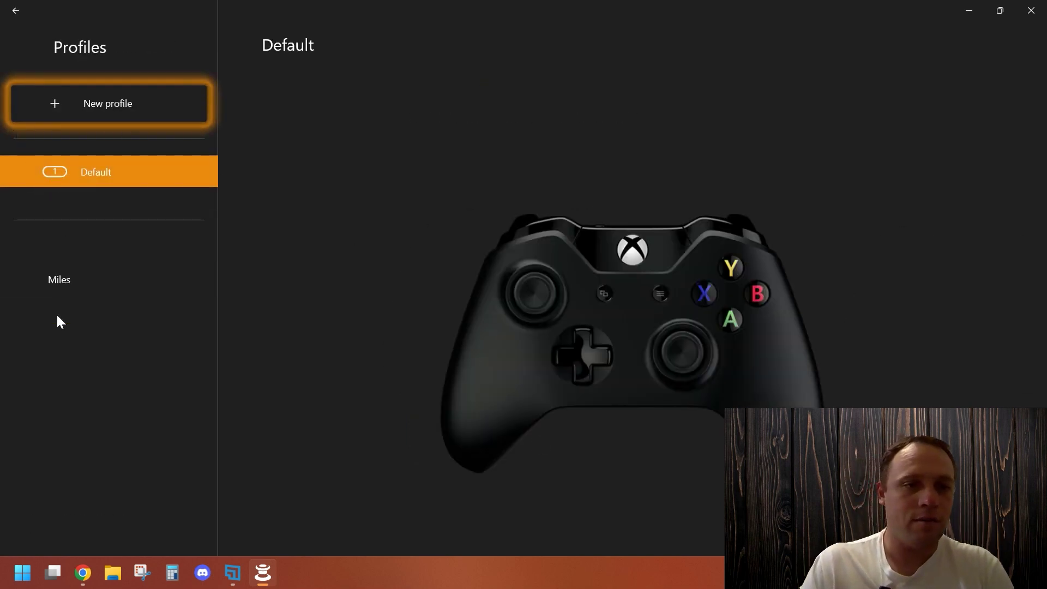
{"action": "left_click", "coordinate": [70, 288]}
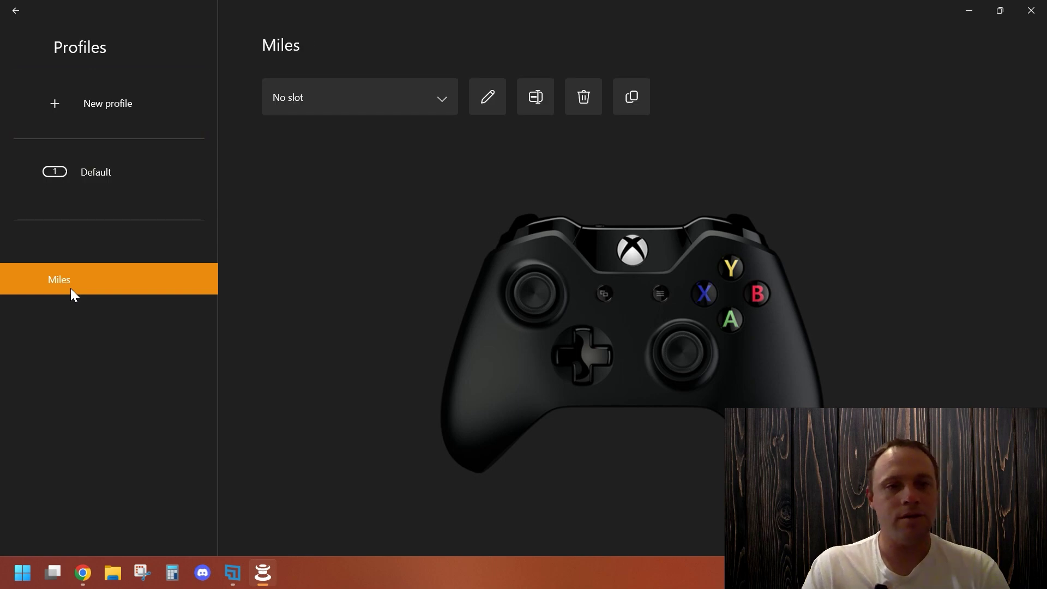
{"action": "left_click", "coordinate": [505, 90]}
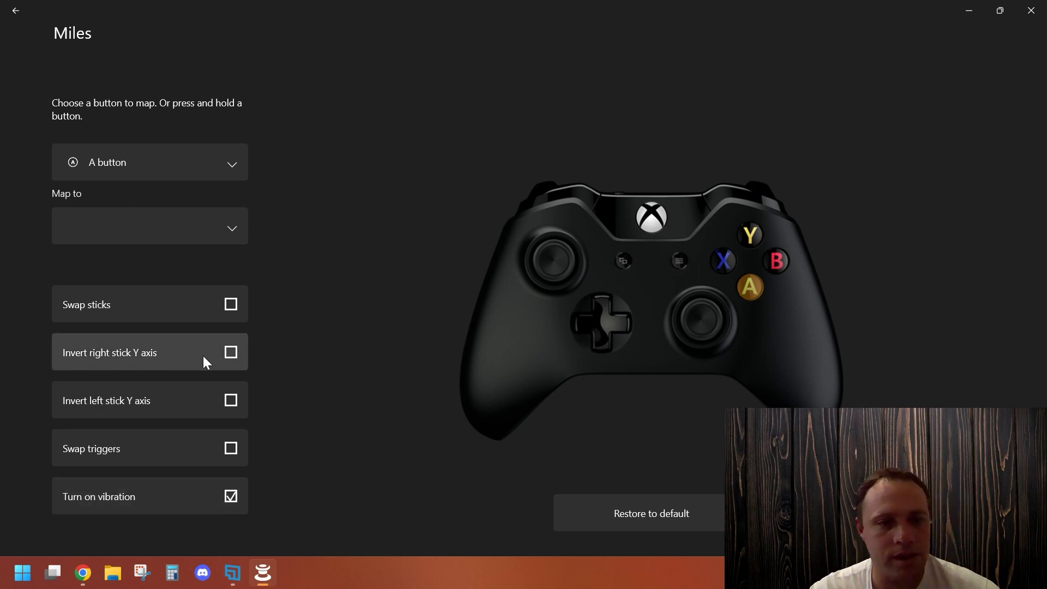
Try inverting right stick Y and swapping sticks, then turn both off.
{"action": "left_click", "coordinate": [229, 354]}
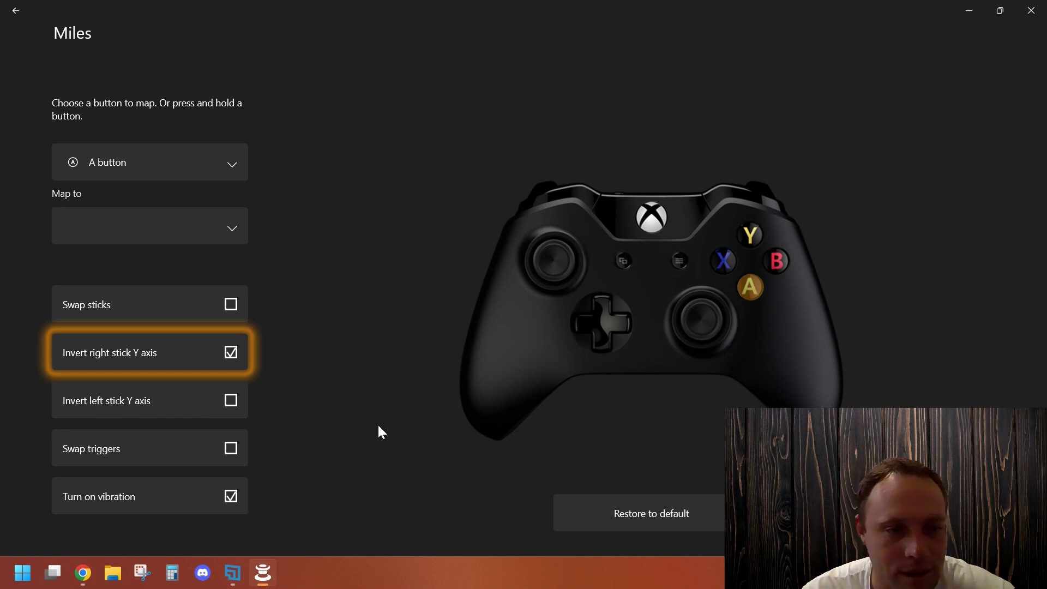
{"action": "left_click", "coordinate": [237, 304]}
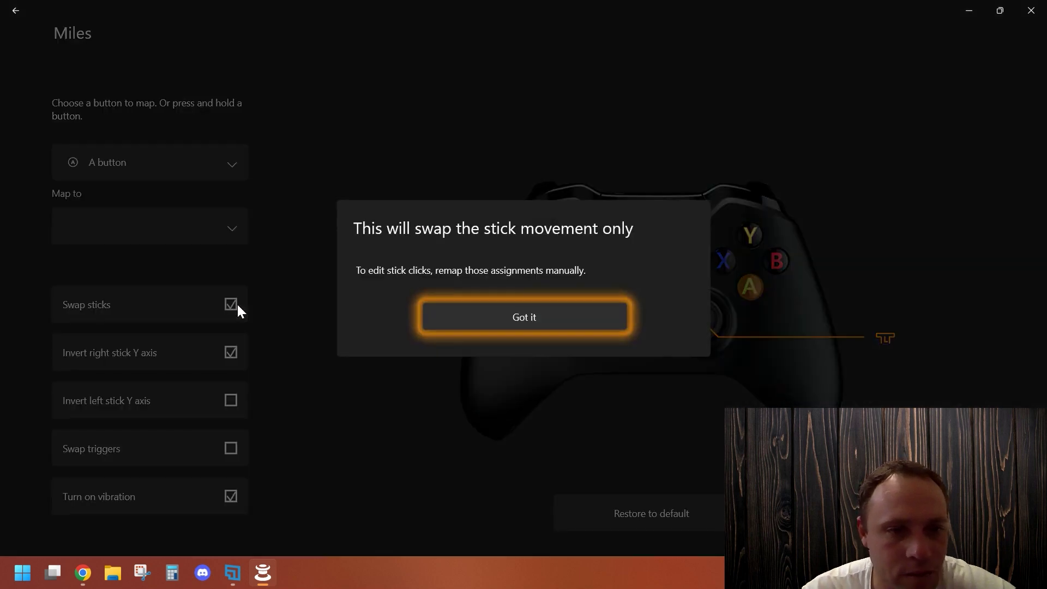
{"action": "left_click", "coordinate": [528, 319]}
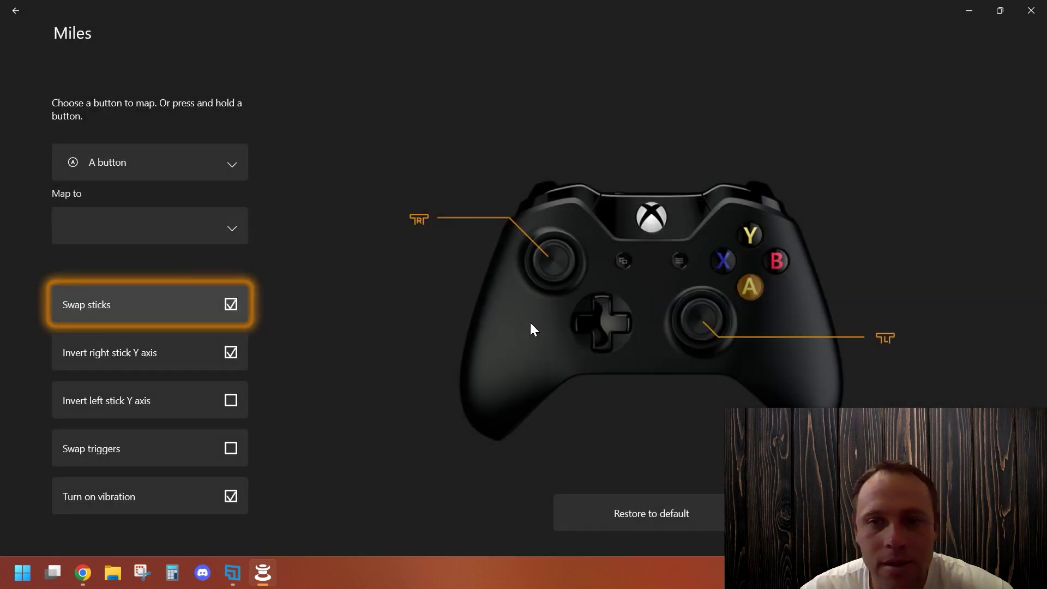
{"action": "left_click", "coordinate": [243, 310]}
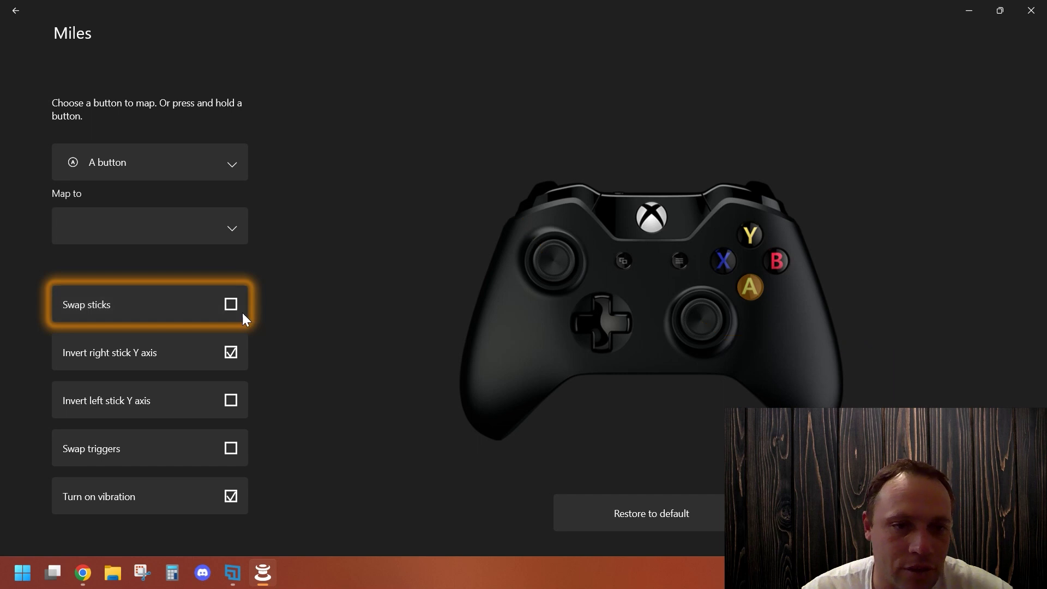
{"action": "left_click", "coordinate": [230, 351]}
Toggle left stick Y inversion, trigger swap, and vibration, leaving only vibration on.
{"action": "left_click", "coordinate": [234, 401]}
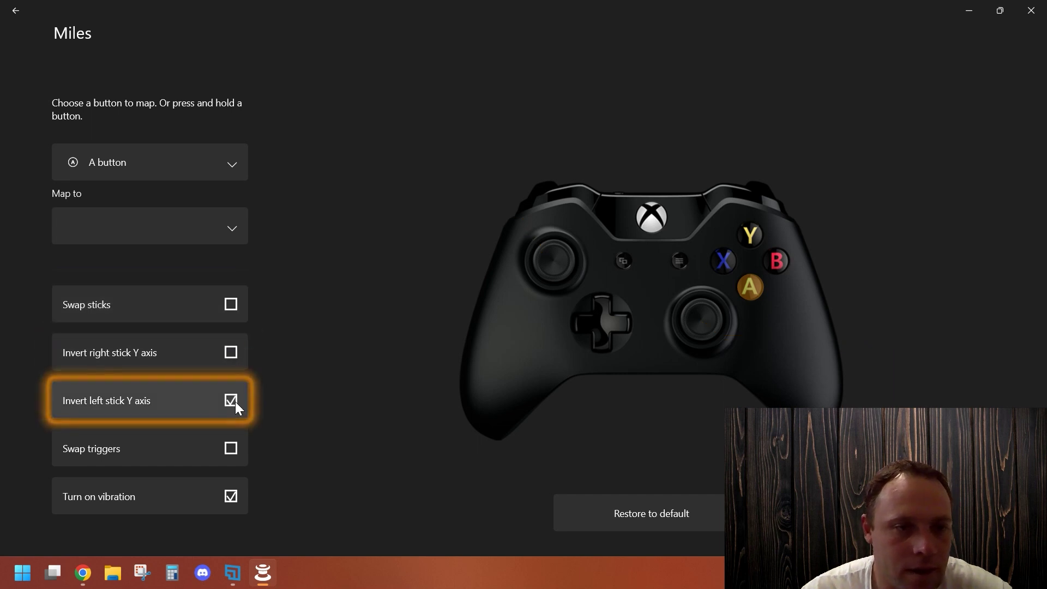
{"action": "left_click", "coordinate": [235, 401]}
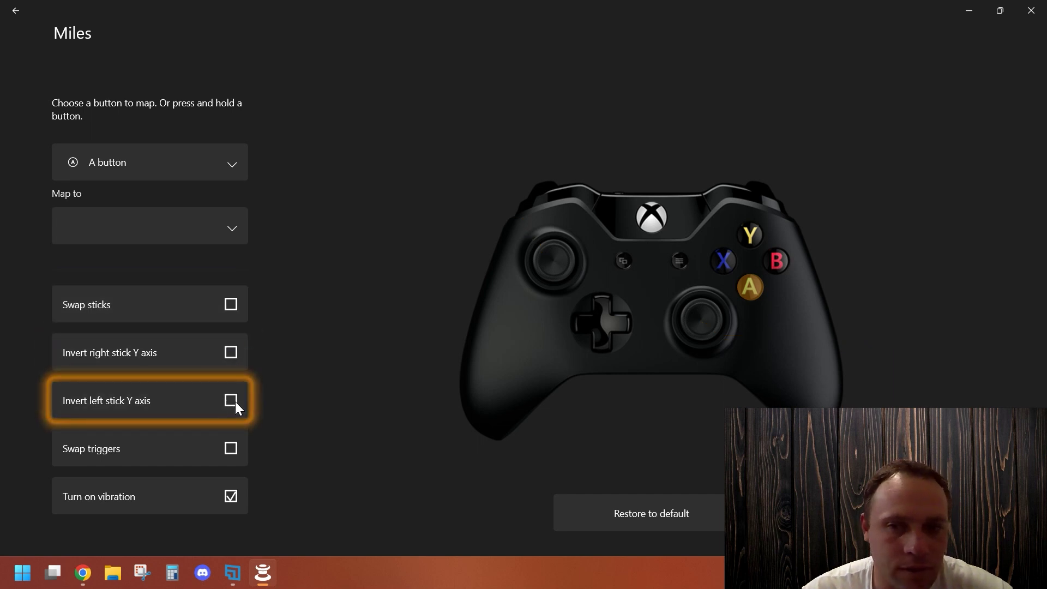
{"action": "left_click", "coordinate": [235, 402]}
{"action": "left_click", "coordinate": [235, 401]}
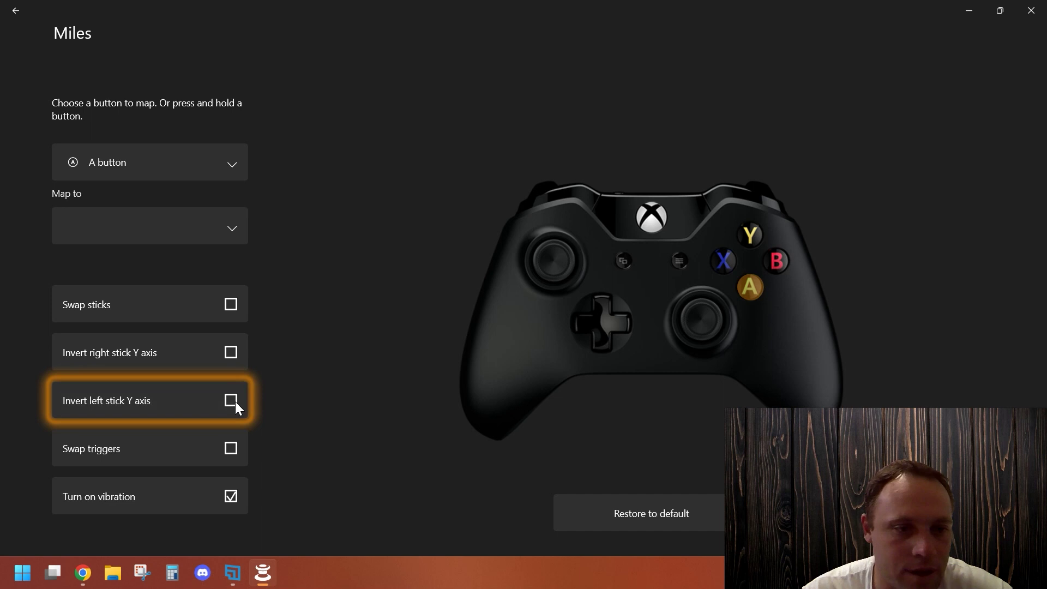
{"action": "left_click", "coordinate": [228, 448]}
{"action": "left_click", "coordinate": [229, 449]}
{"action": "left_click", "coordinate": [229, 450]}
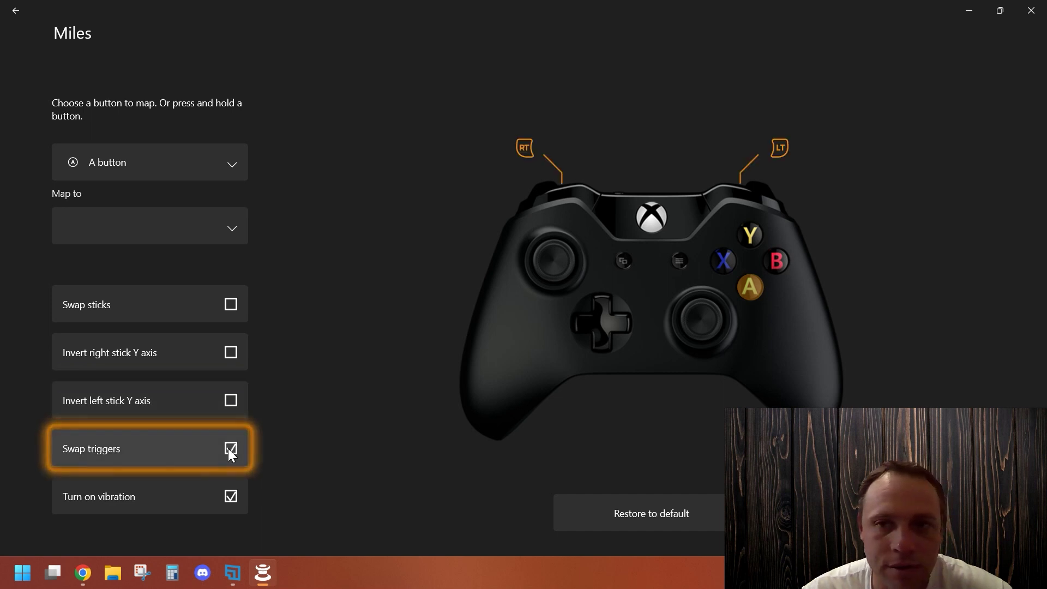
{"action": "left_click", "coordinate": [229, 449]}
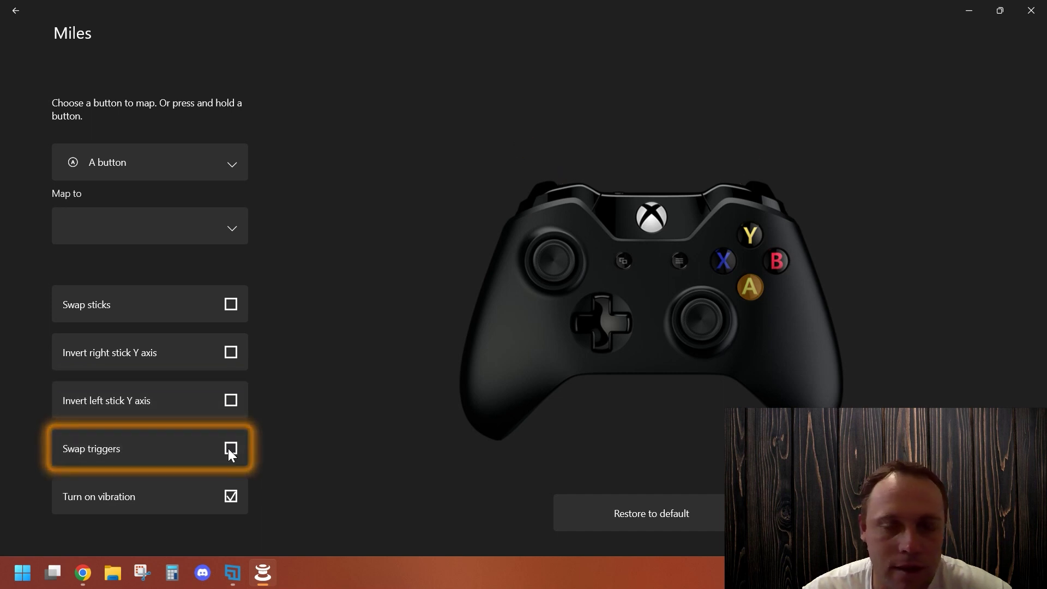
{"action": "left_click", "coordinate": [232, 495]}
{"action": "left_click", "coordinate": [233, 496]}
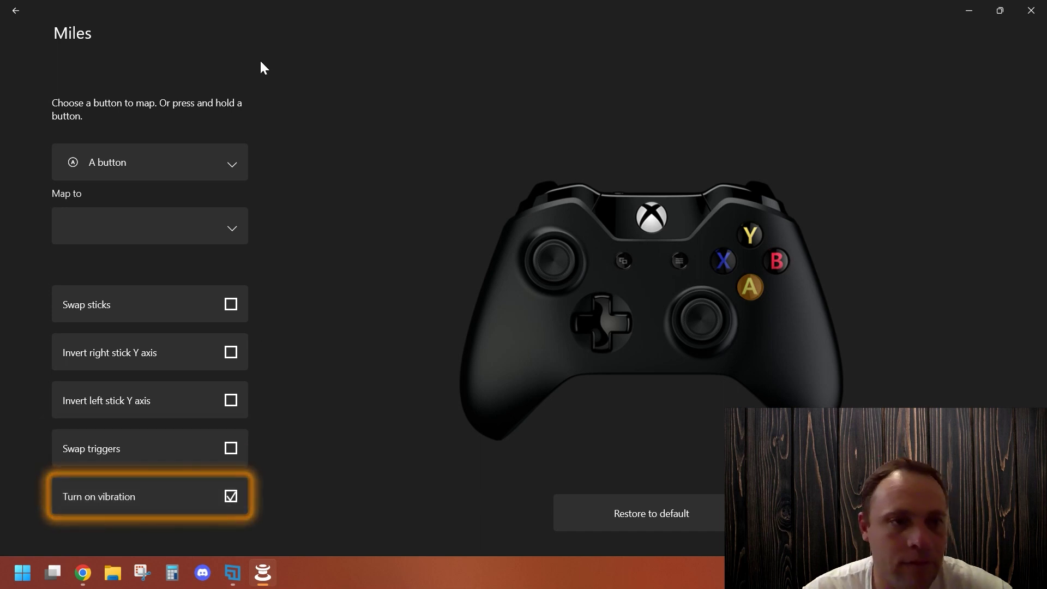
Remap the A button to B button in the Miles profile.
{"action": "left_click", "coordinate": [218, 160]}
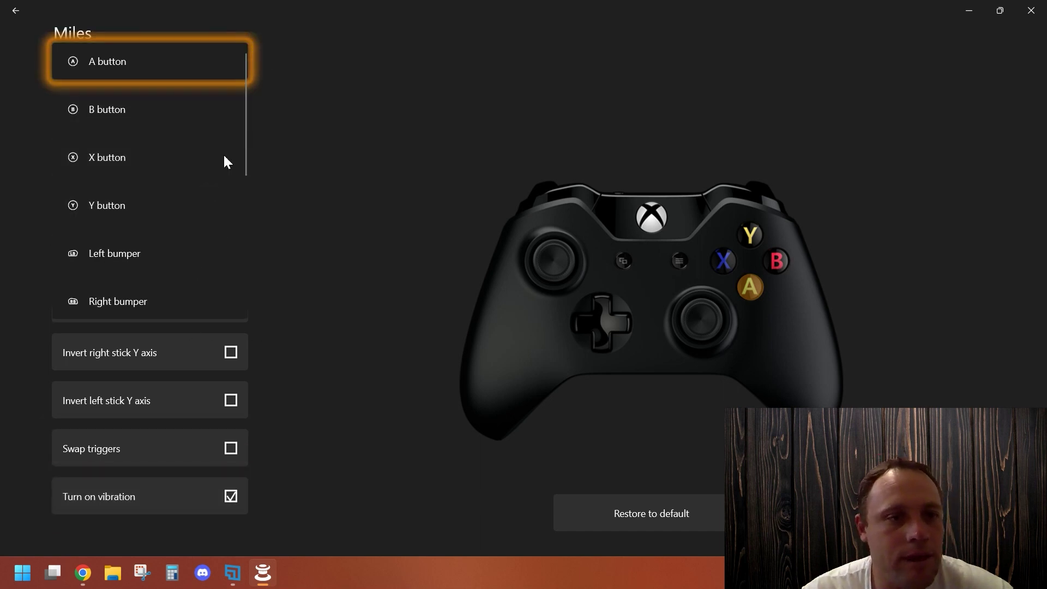
{"action": "left_click", "coordinate": [370, 201]}
{"action": "left_click", "coordinate": [152, 226]}
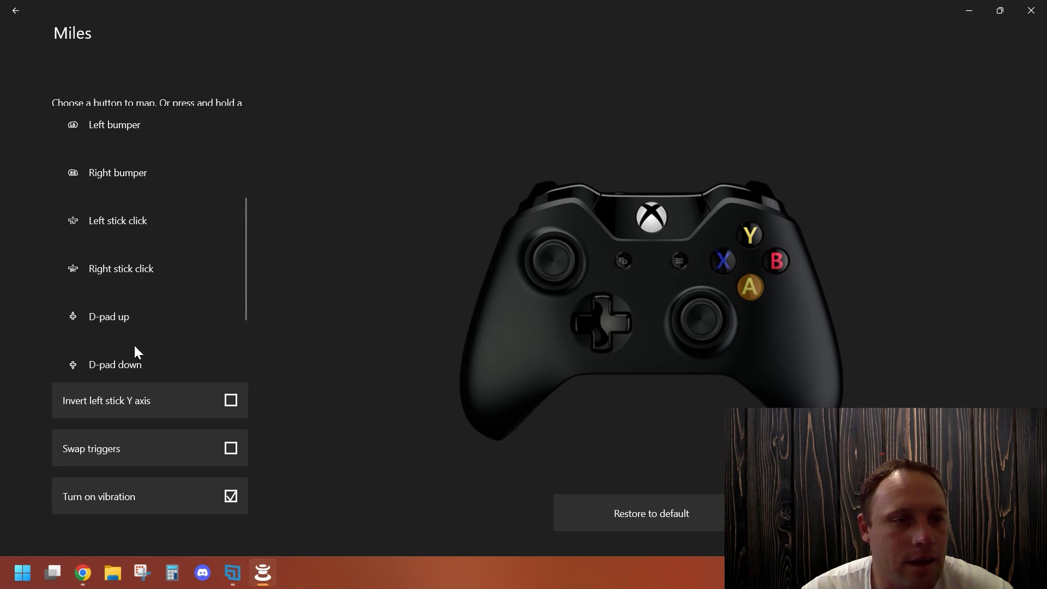
{"action": "scroll", "coordinate": [139, 325], "scroll_direction": "down", "scroll_amount": 2}
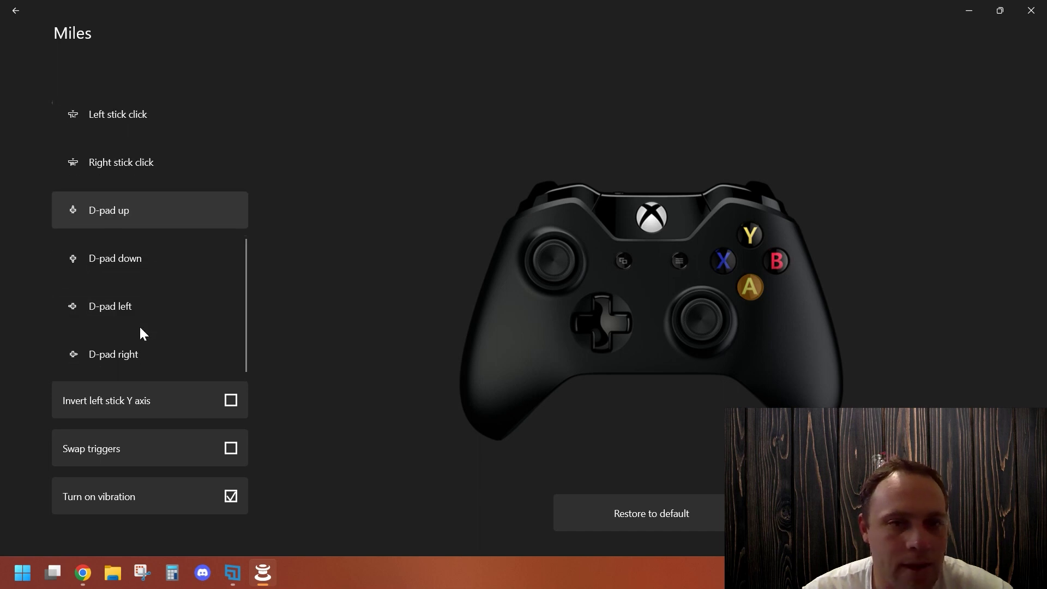
{"action": "left_click", "coordinate": [511, 322]}
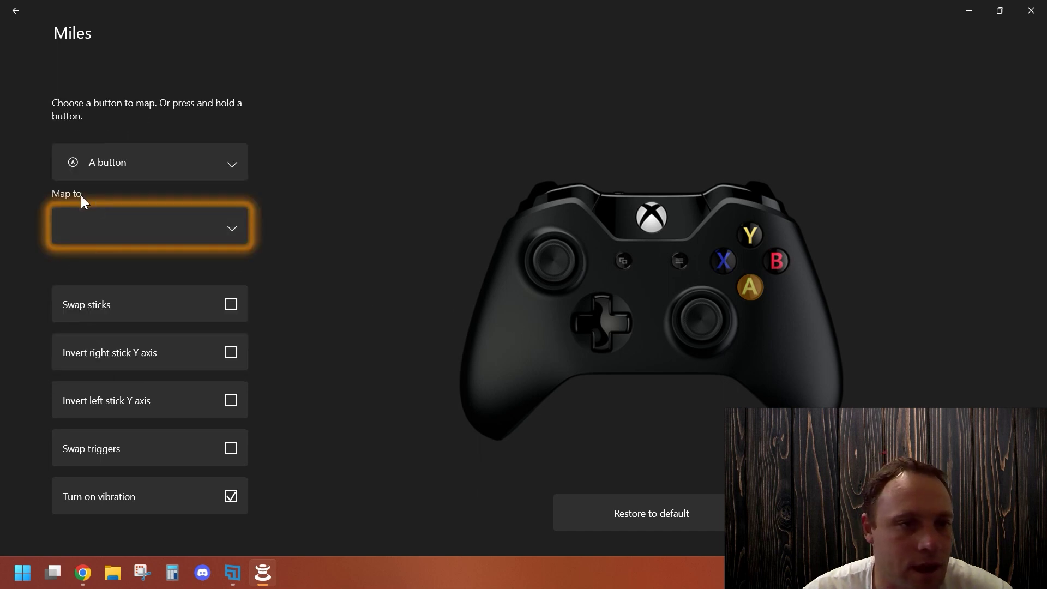
{"action": "key", "text": "shift+Tab"}
{"action": "left_click", "coordinate": [152, 231]}
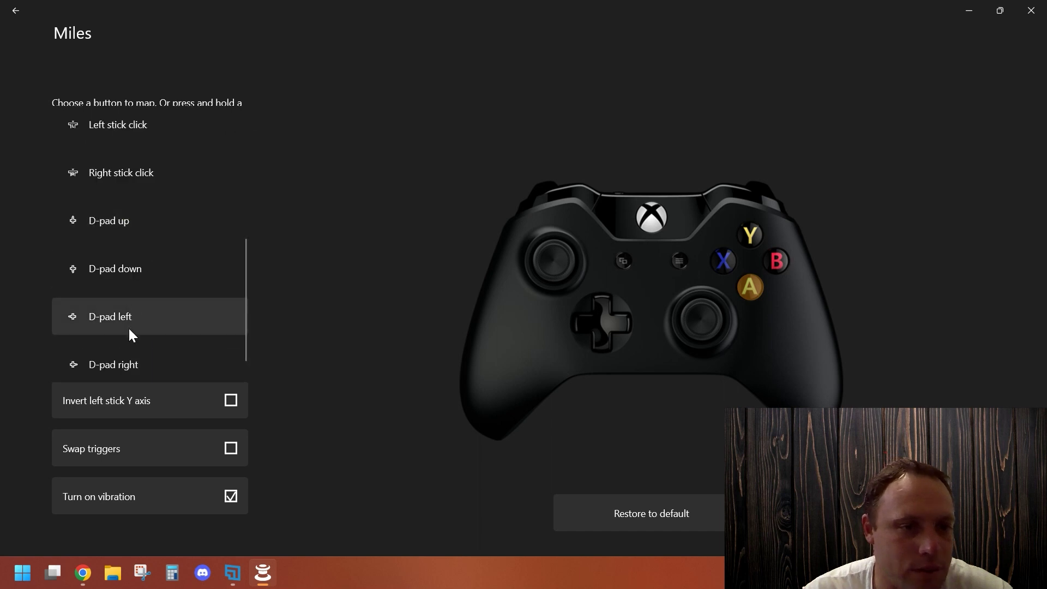
{"action": "scroll", "coordinate": [126, 341], "scroll_direction": "down", "scroll_amount": 1}
{"action": "scroll", "coordinate": [125, 339], "scroll_direction": "up", "scroll_amount": 5}
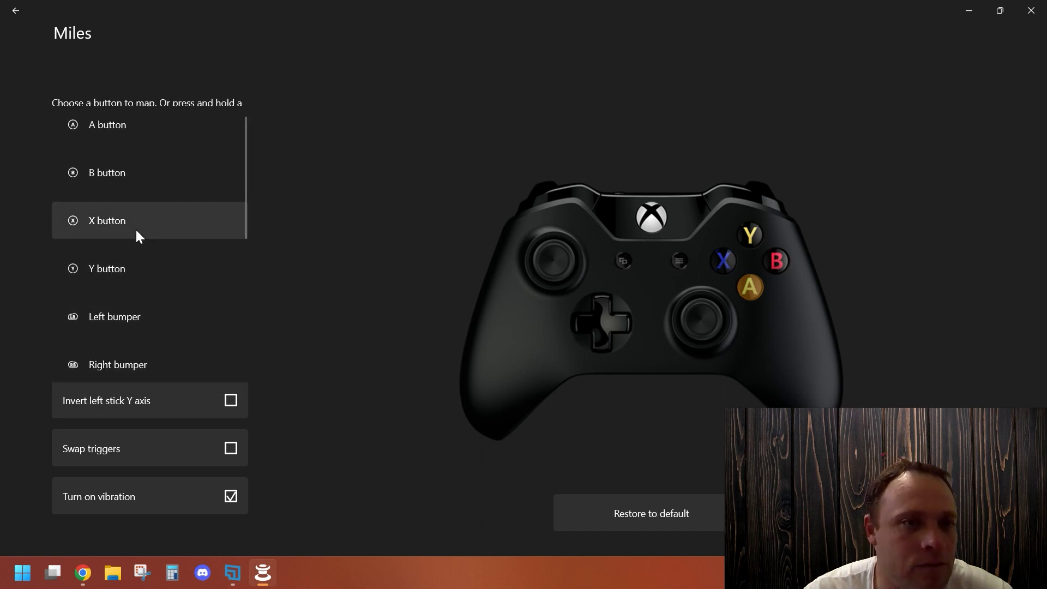
{"action": "left_click", "coordinate": [136, 172]}
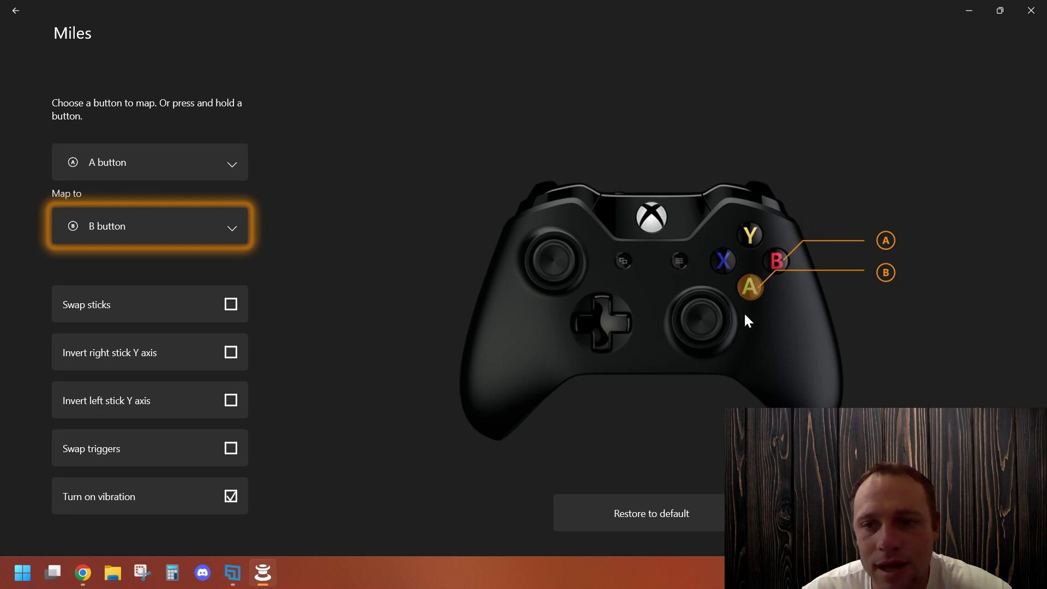
Restore the Miles profile to default and select B button for remapping.
{"action": "left_click", "coordinate": [718, 504]}
{"action": "left_click", "coordinate": [445, 322]}
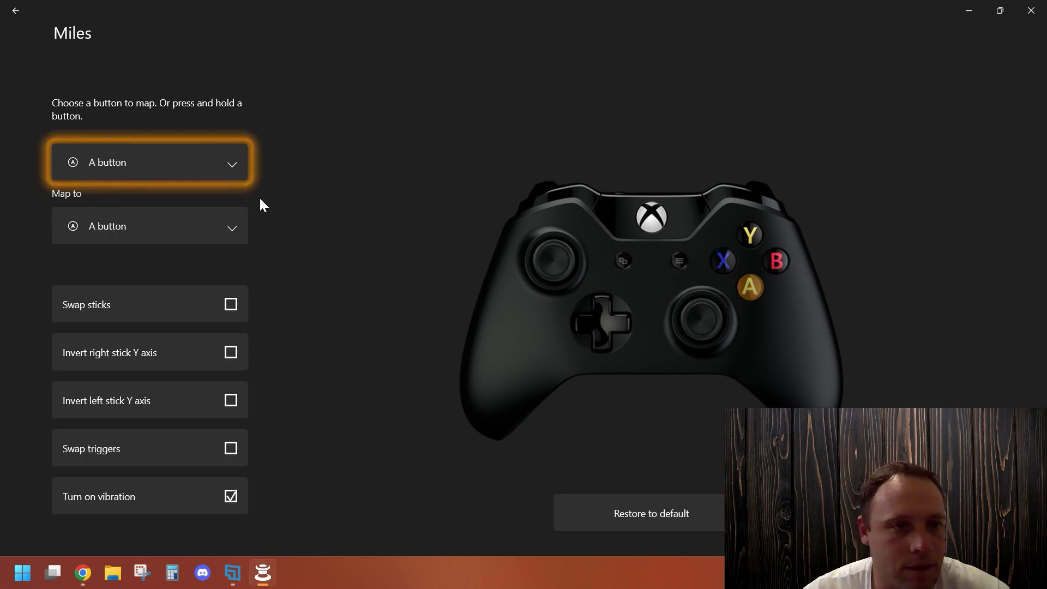
{"action": "left_click", "coordinate": [230, 171]}
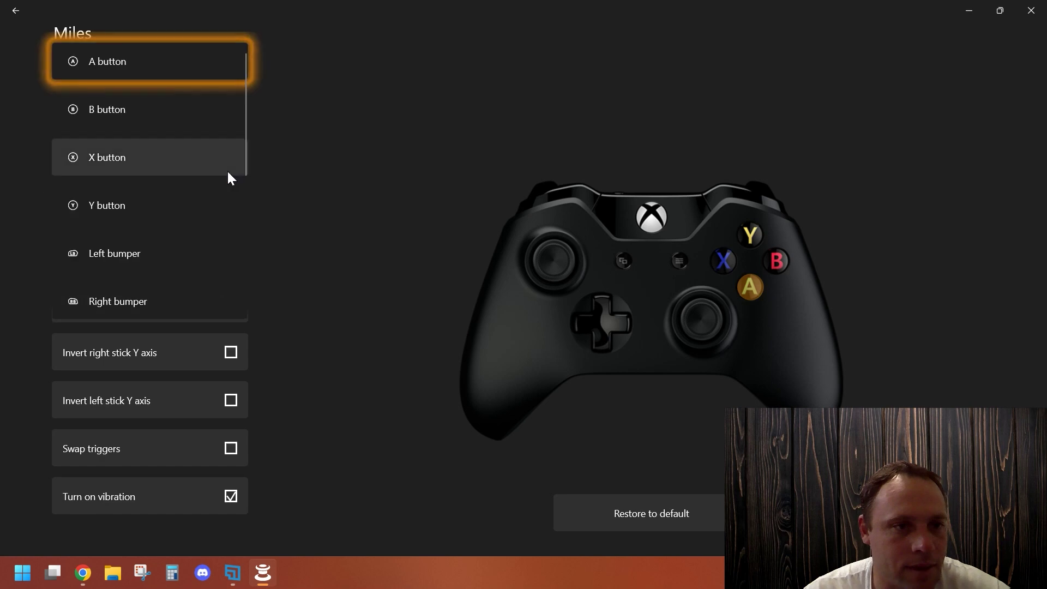
{"action": "left_click", "coordinate": [178, 120]}
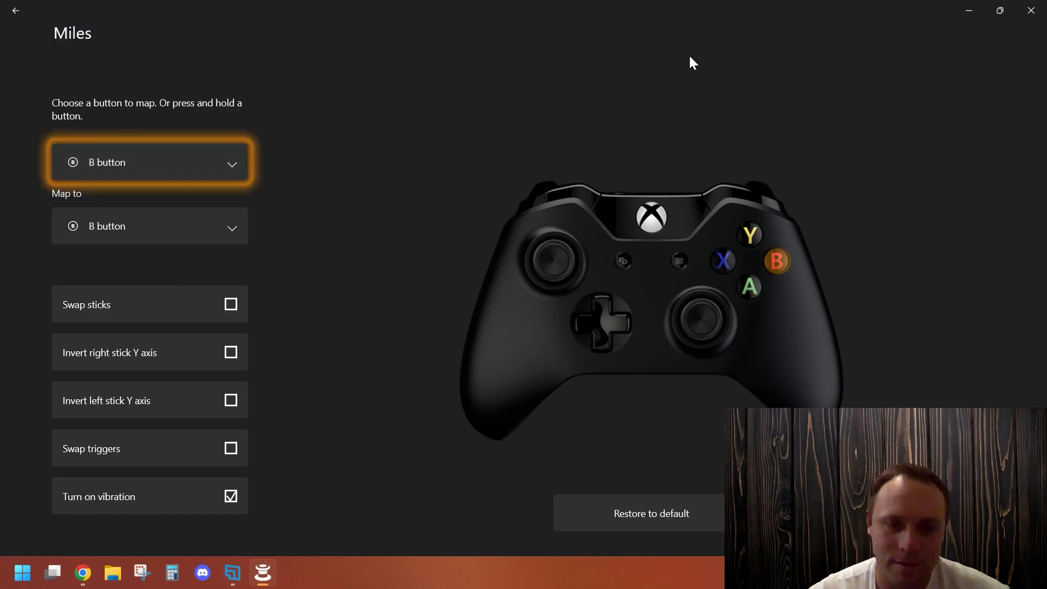
{"action": "left_click", "coordinate": [240, 159]}
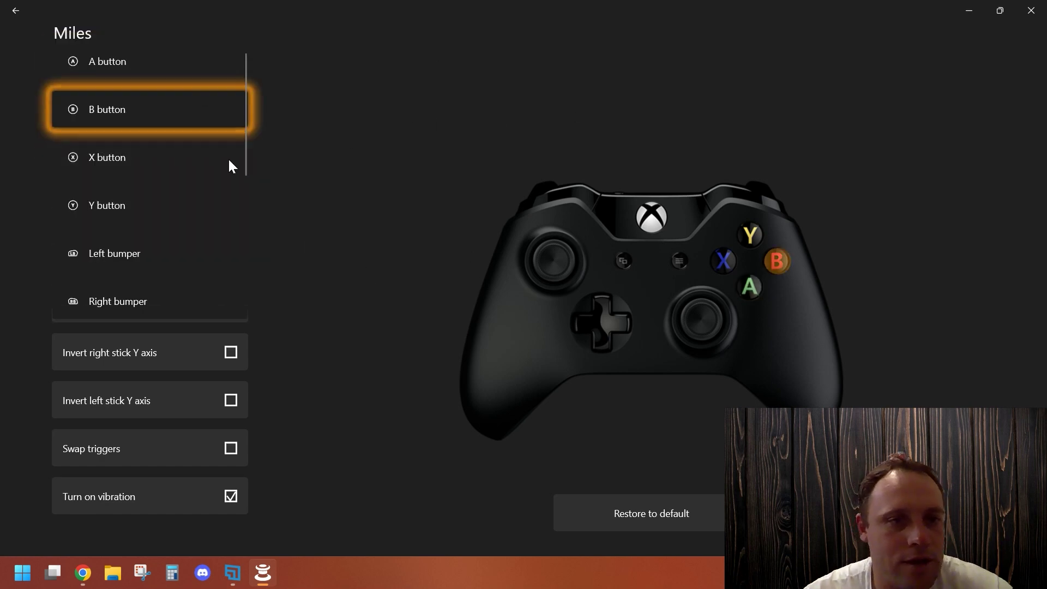
{"action": "scroll", "coordinate": [228, 261], "scroll_direction": "down", "scroll_amount": 4}
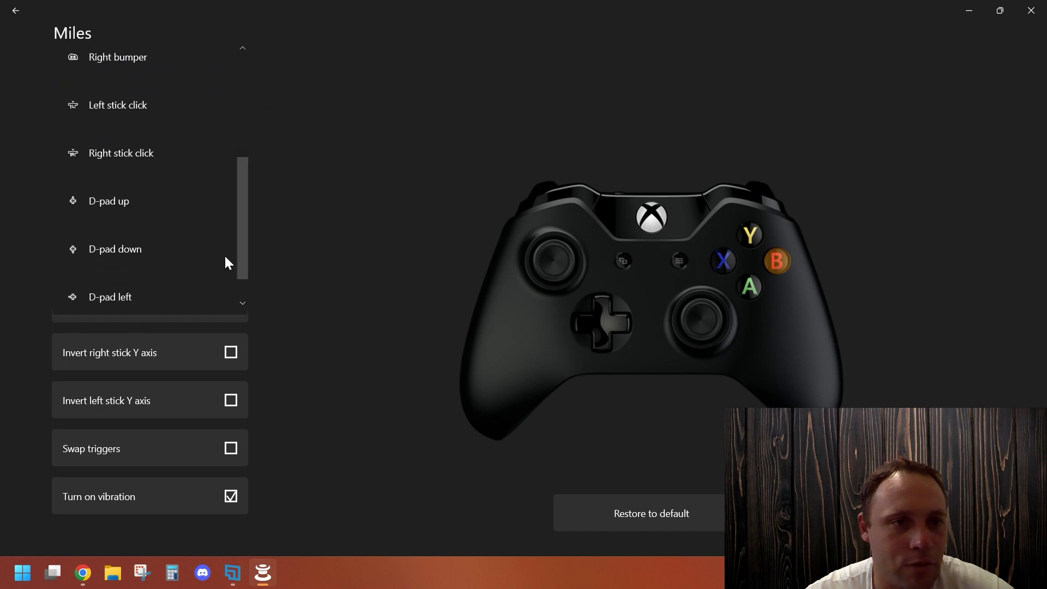
{"action": "left_click", "coordinate": [448, 90]}
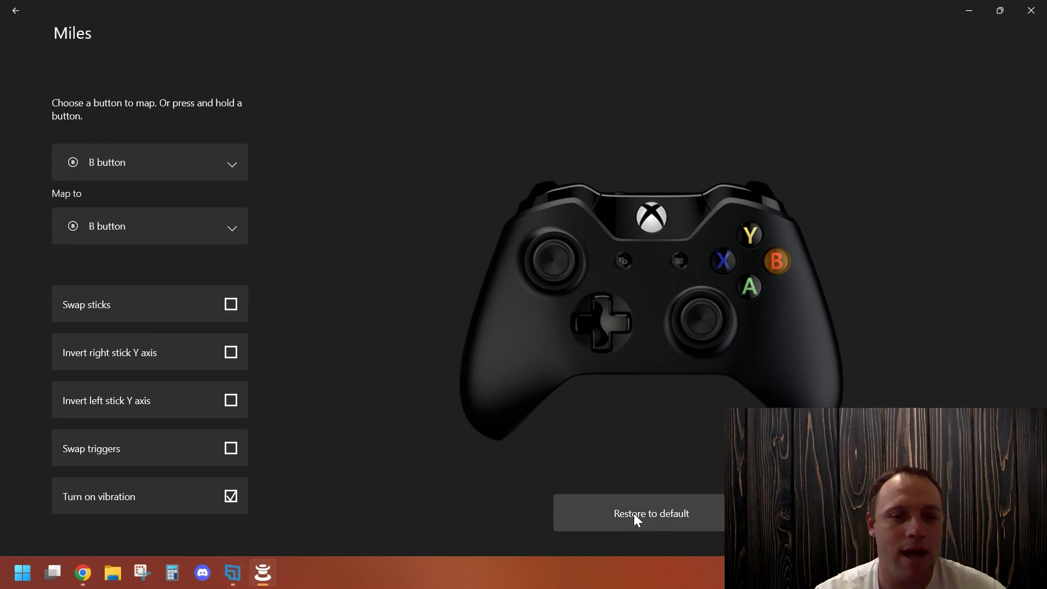
Exit the Miles profile mapping back to the Xbox One Wireless Controller's main page.
{"action": "key", "text": "Escape"}
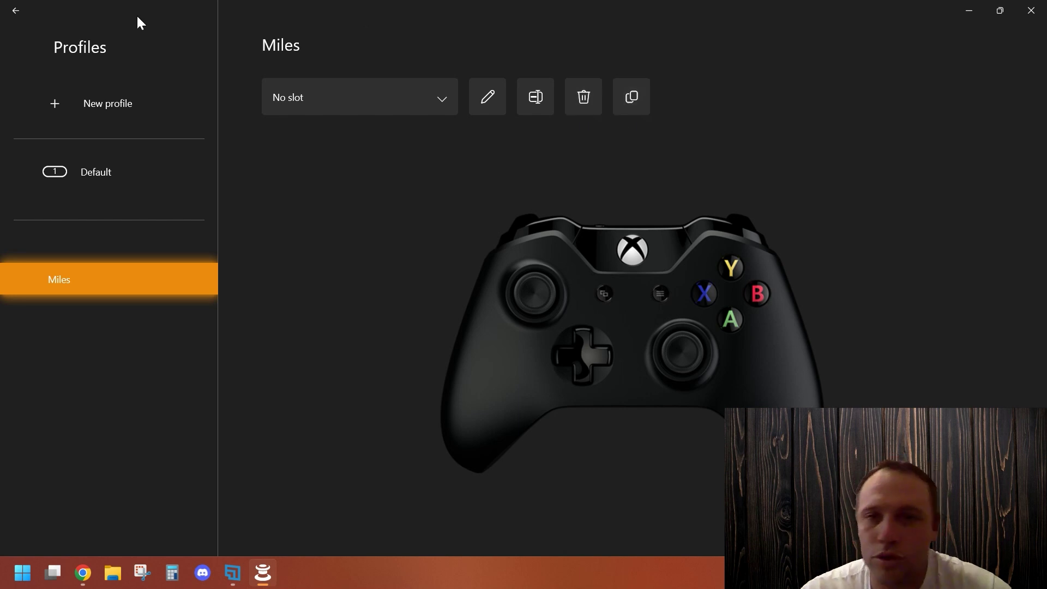
{"action": "left_click", "coordinate": [19, 11]}
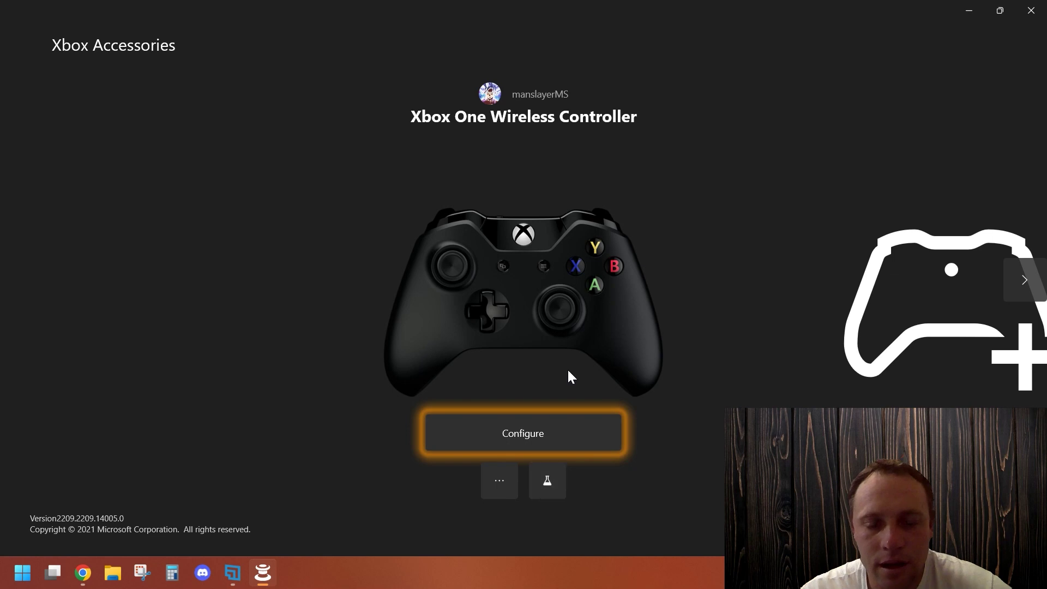
Open Test Mode for the Xbox One Wireless Controller.
{"action": "left_click", "coordinate": [563, 490]}
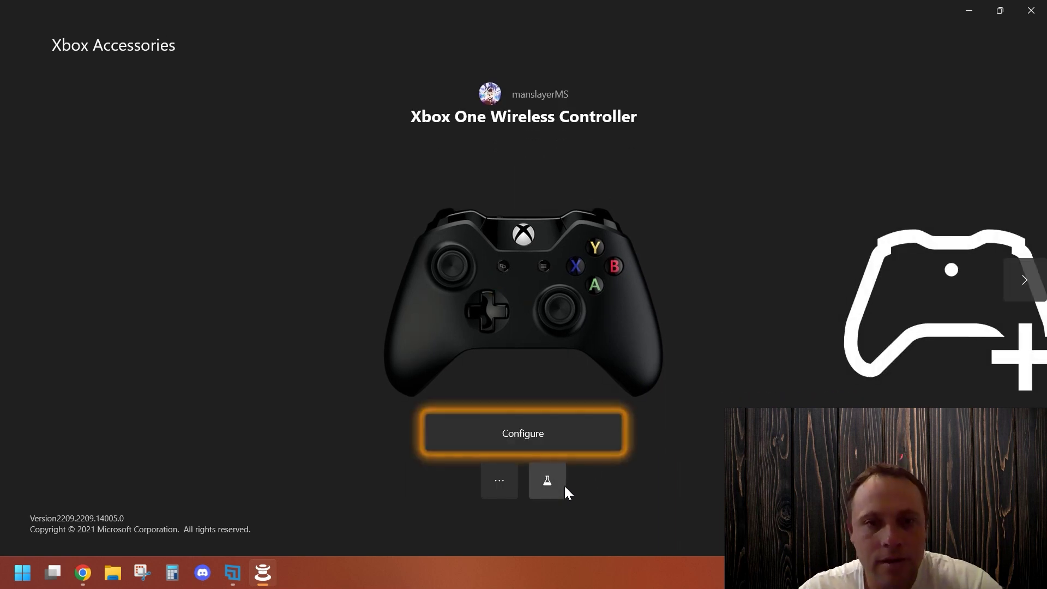
{"action": "key", "text": "Down"}
Enter Test Mode and press each controller button to confirm it registers.
{"action": "key", "text": "Return"}
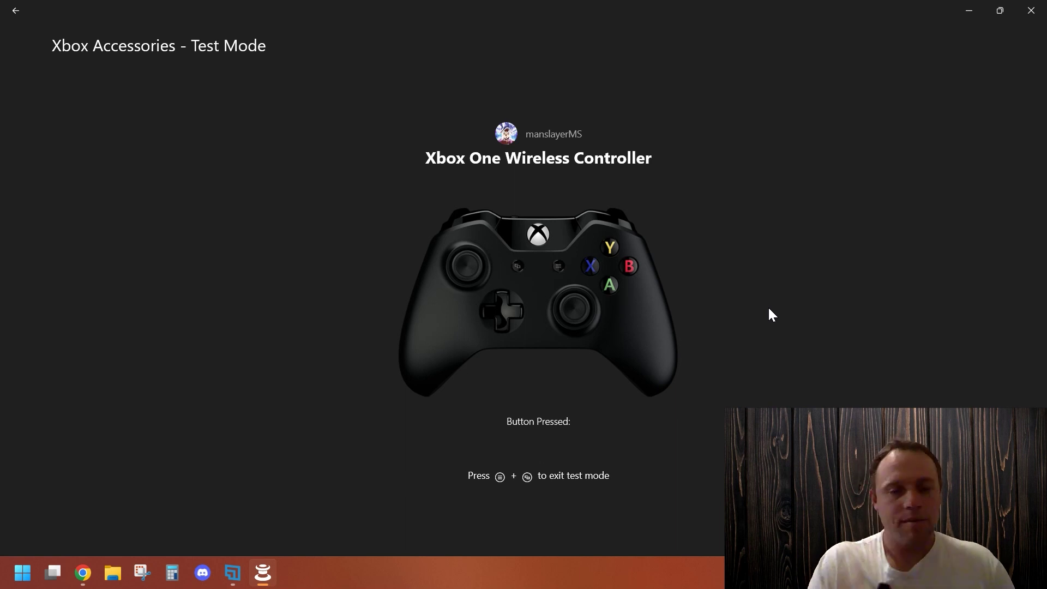
Exit Test Mode back to the Xbox One Wireless Controller's main page.
{"action": "left_click", "coordinate": [22, 8]}
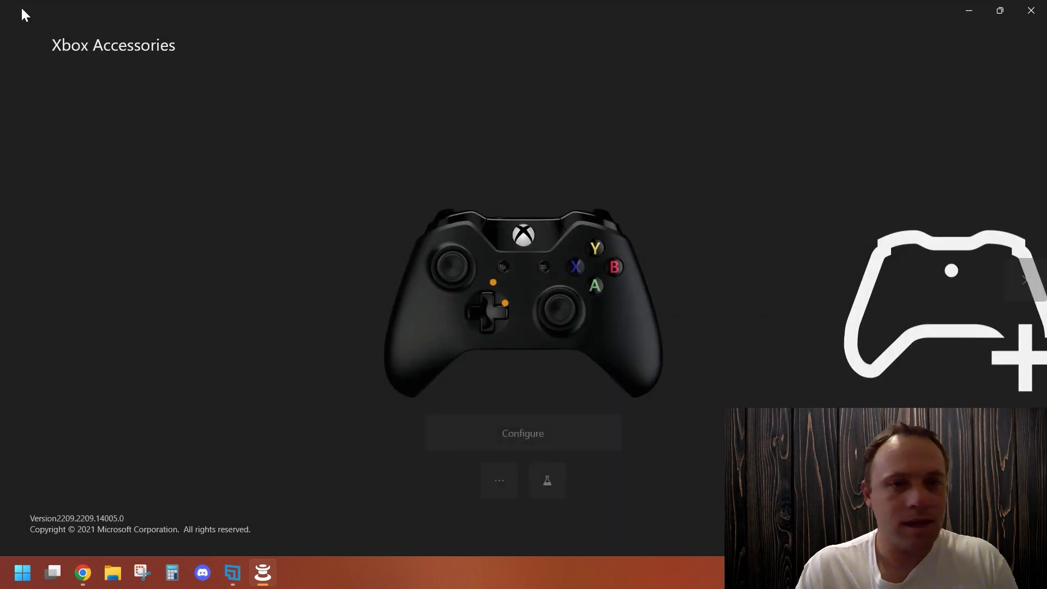